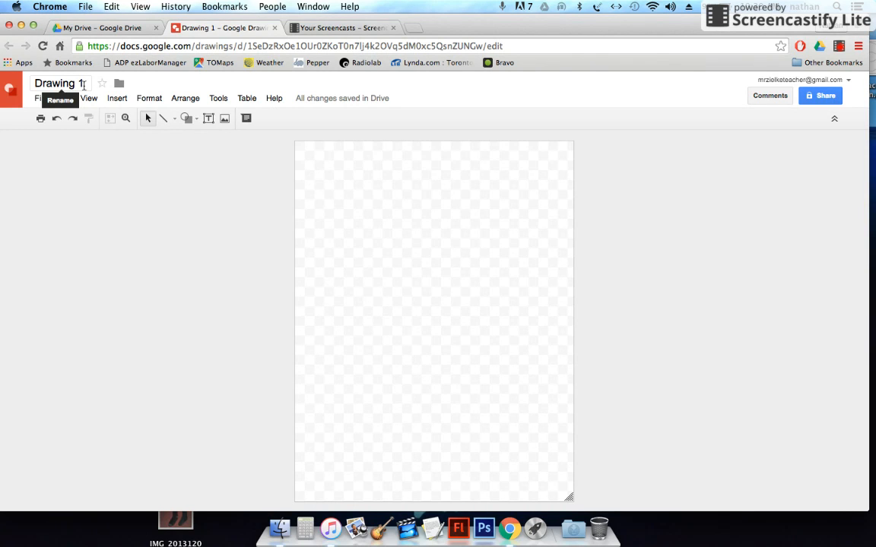
Step: Rename the drawing to "10 x 10 Grid"
left_click(84, 85)
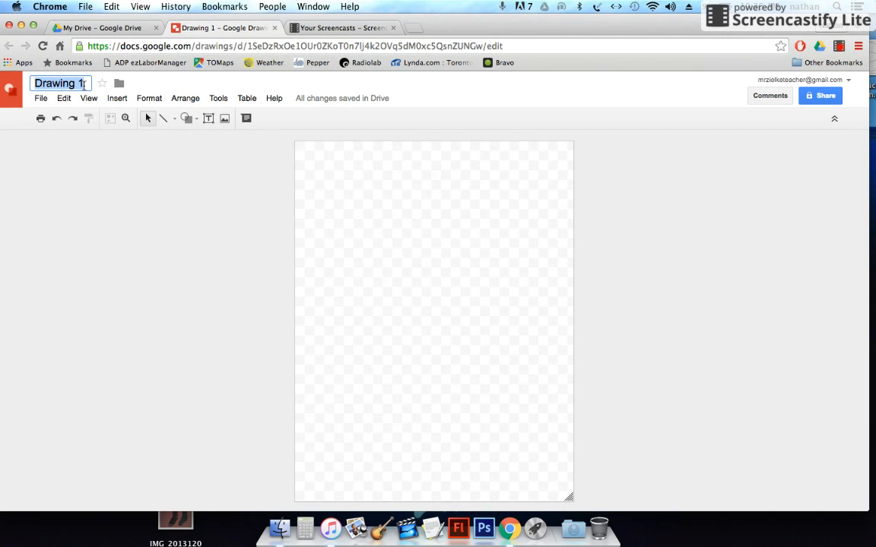
type("Grid")
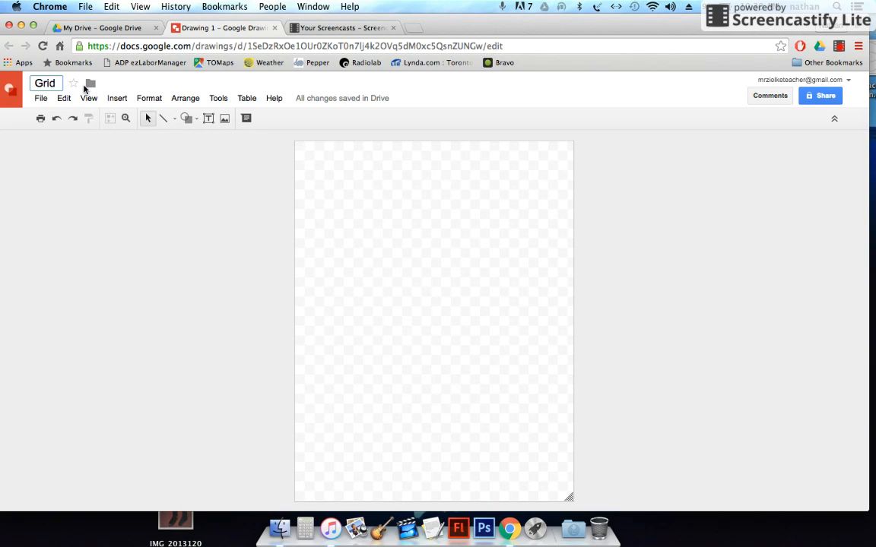
key("Left")
key("Left")
key("Left")
type("10 x 10")
left_click(318, 161)
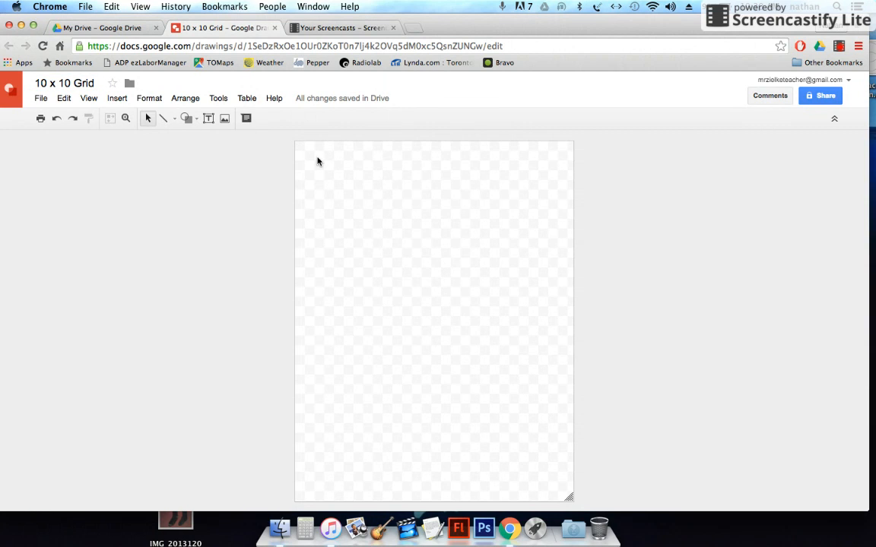
Step: Draw a small square with the rectangle shape and position it near the upper-left corner of the page
left_click(196, 120)
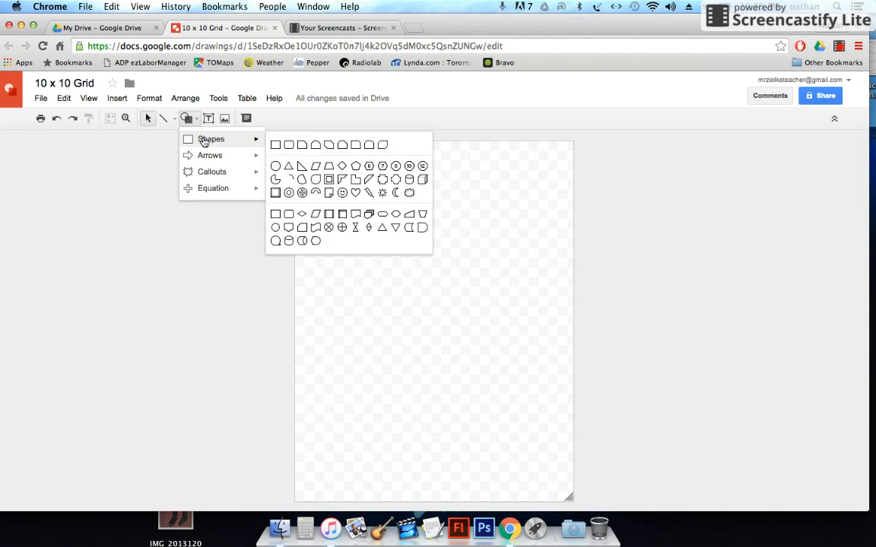
mouse_move(208, 159)
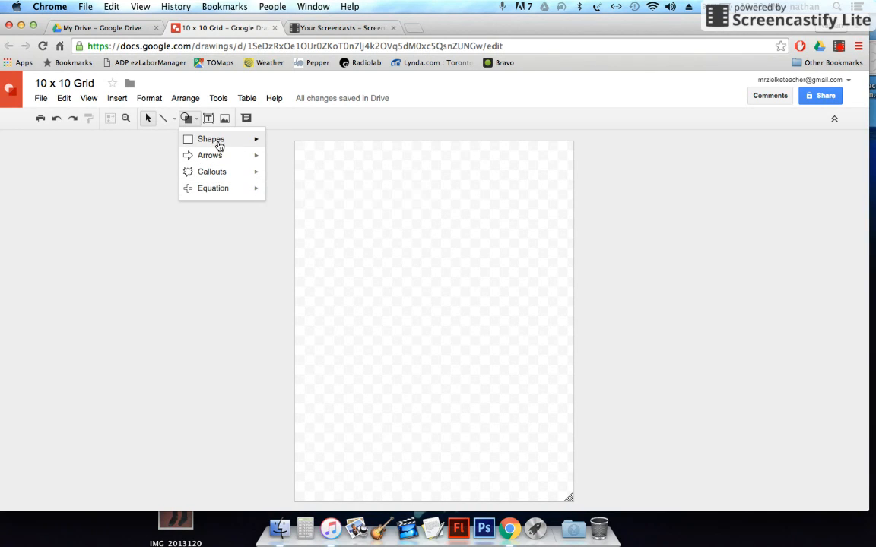
mouse_move(218, 141)
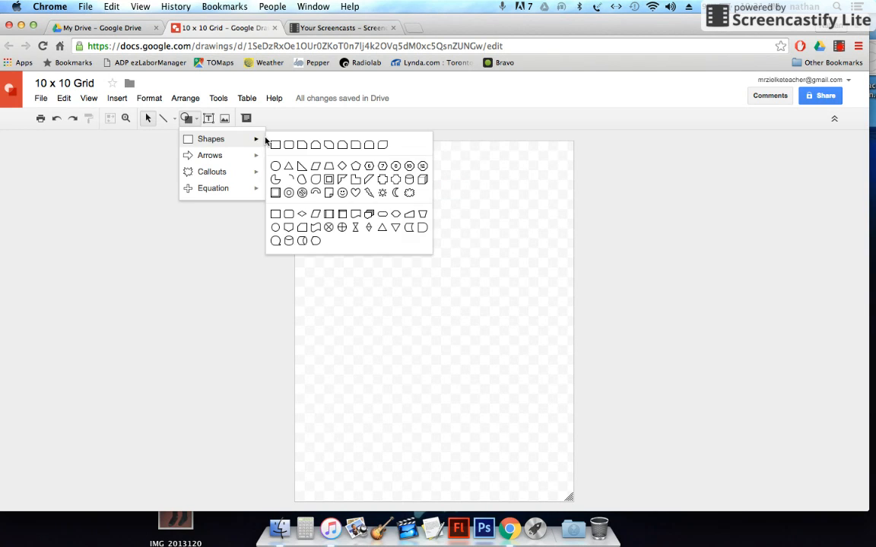
mouse_move(261, 144)
left_click(275, 145)
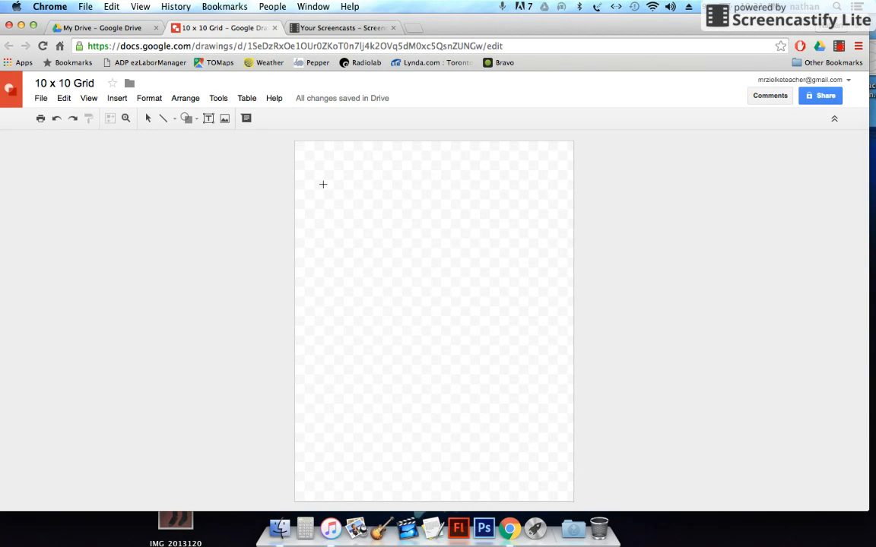
left_click_drag(325, 187, 359, 223)
mouse_move(359, 223)
left_mouse_down()
mouse_move(384, 247)
mouse_move(337, 212)
mouse_move(423, 299)
mouse_move(319, 211)
mouse_move(386, 248)
mouse_move(428, 288)
mouse_move(353, 213)
mouse_move(463, 311)
mouse_move(358, 224)
mouse_move(387, 249)
mouse_move(350, 202)
mouse_move(350, 215)
mouse_move(345, 210)
mouse_move(391, 262)
mouse_move(320, 213)
mouse_move(404, 263)
mouse_move(442, 301)
mouse_move(339, 201)
mouse_move(395, 254)
left_mouse_up()
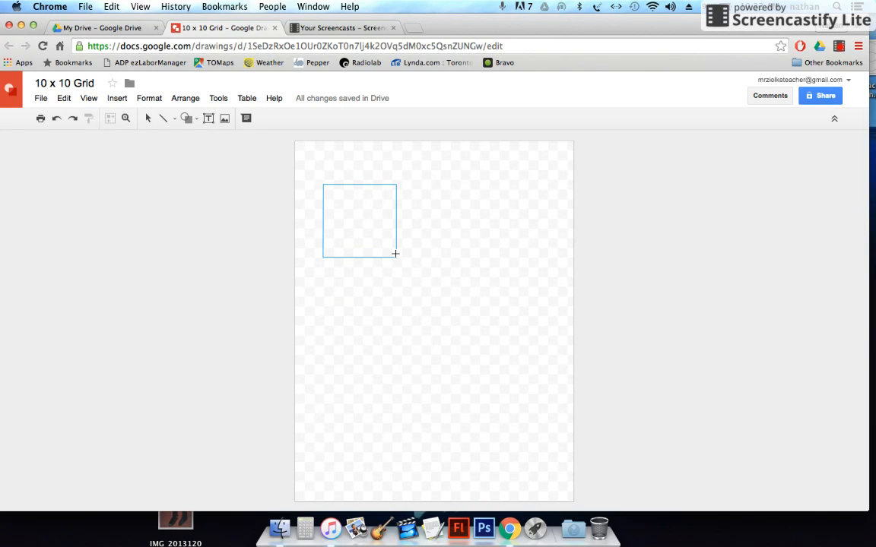
mouse_move(395, 254)
left_mouse_down()
mouse_move(424, 289)
mouse_move(349, 211)
left_mouse_up()
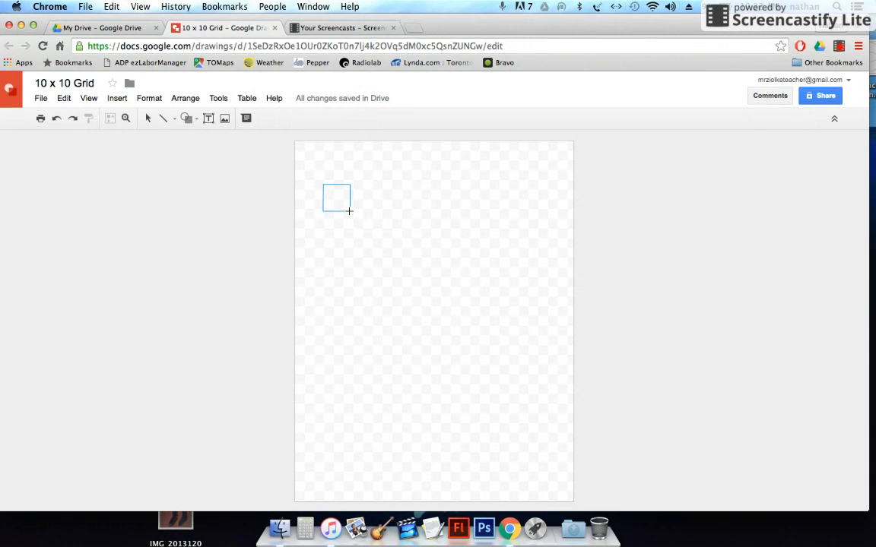
left_click_drag(349, 210, 346, 208)
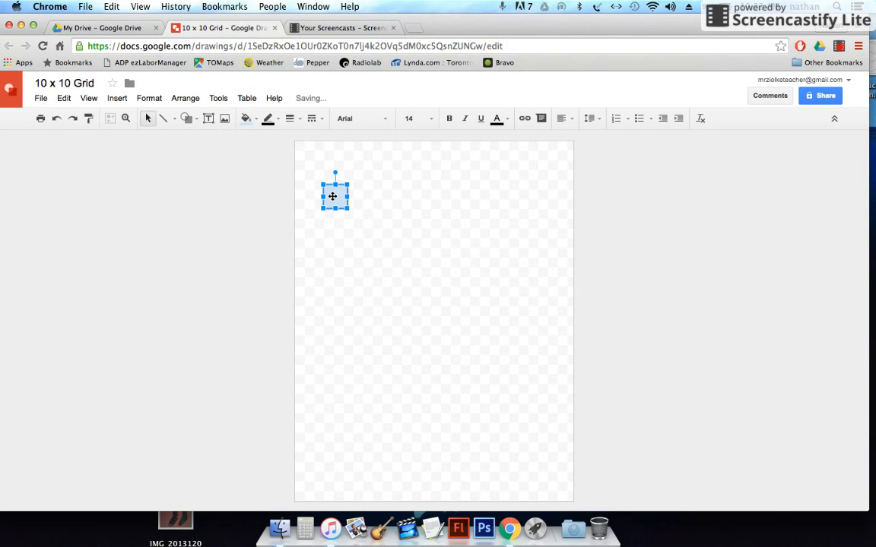
left_click_drag(335, 195, 331, 181)
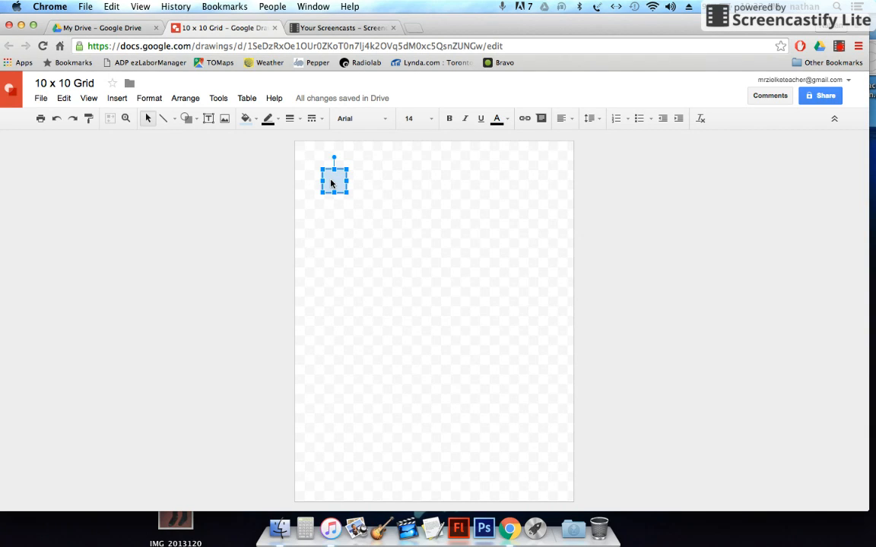
left_click_drag(336, 183, 333, 190)
left_click(255, 119)
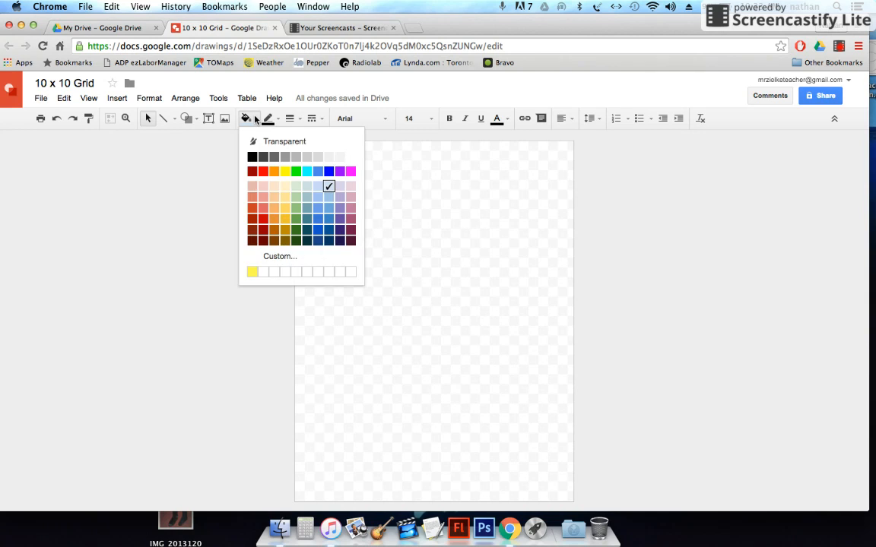
left_click(271, 257)
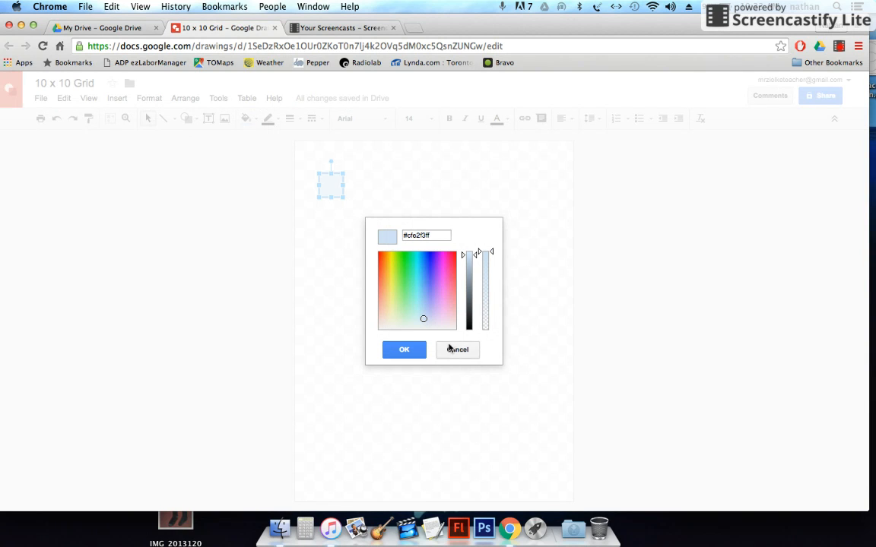
left_click(394, 289)
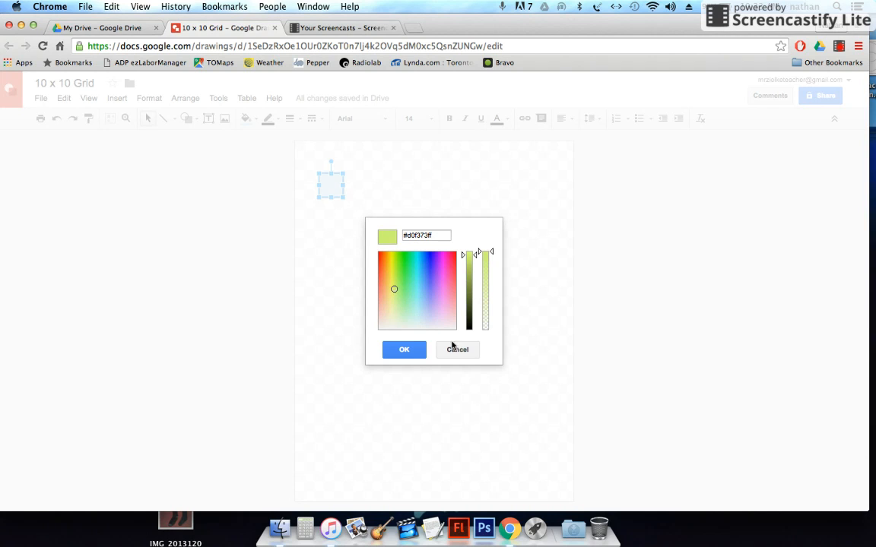
left_click(456, 351)
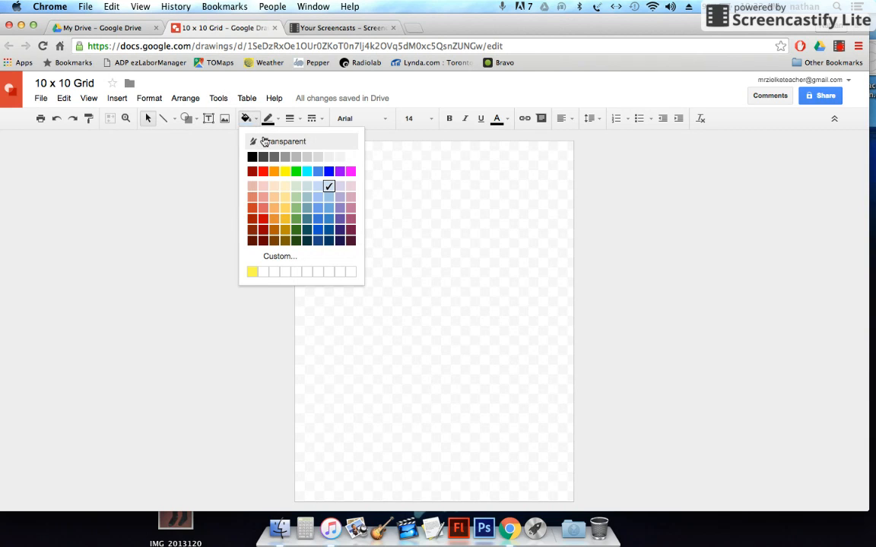
Step: Make the square's fill transparent and set its outline weight to 3px
left_click(254, 141)
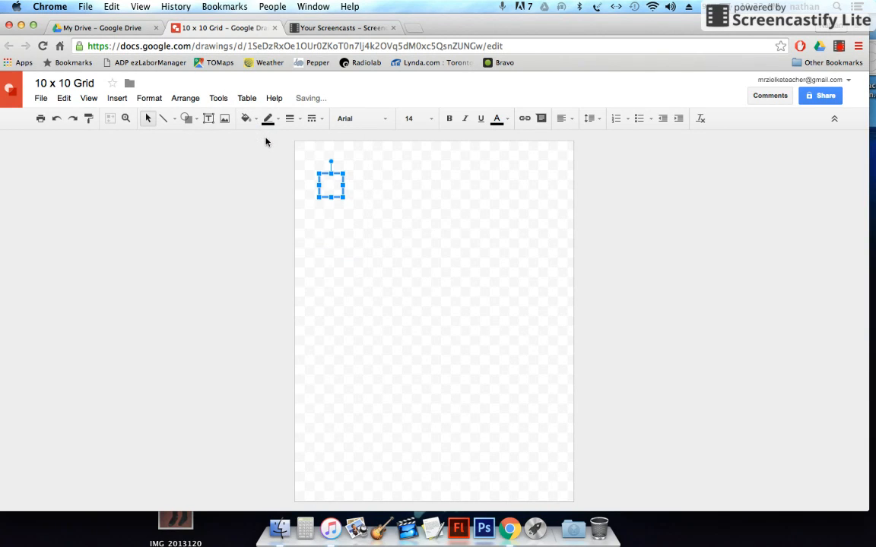
left_click(279, 122)
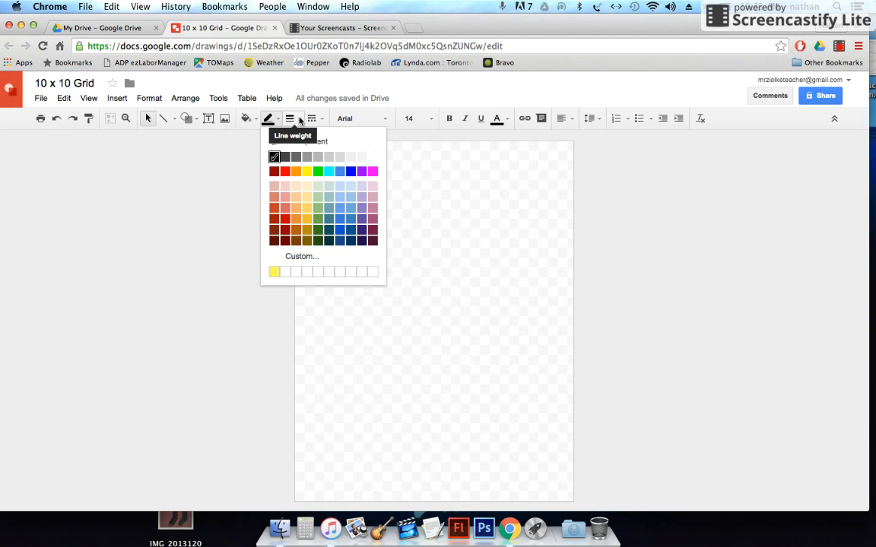
left_click(299, 119)
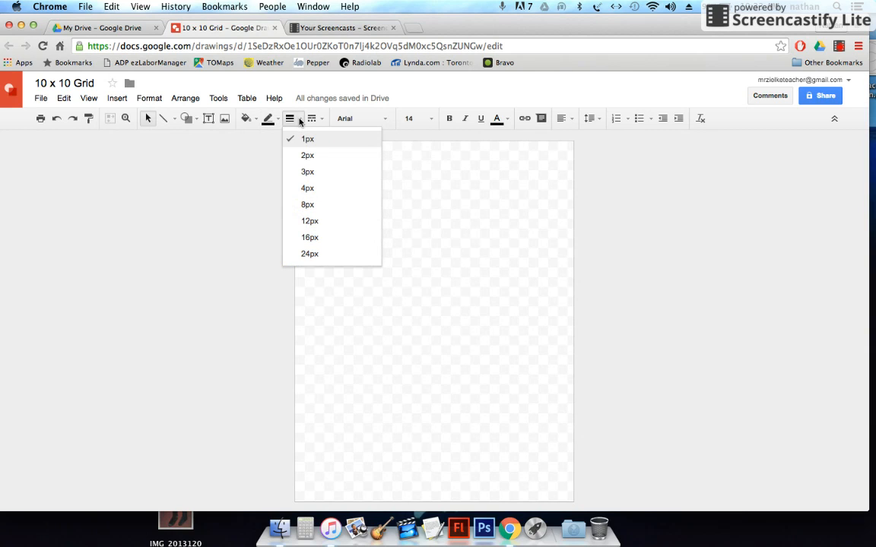
left_click(307, 172)
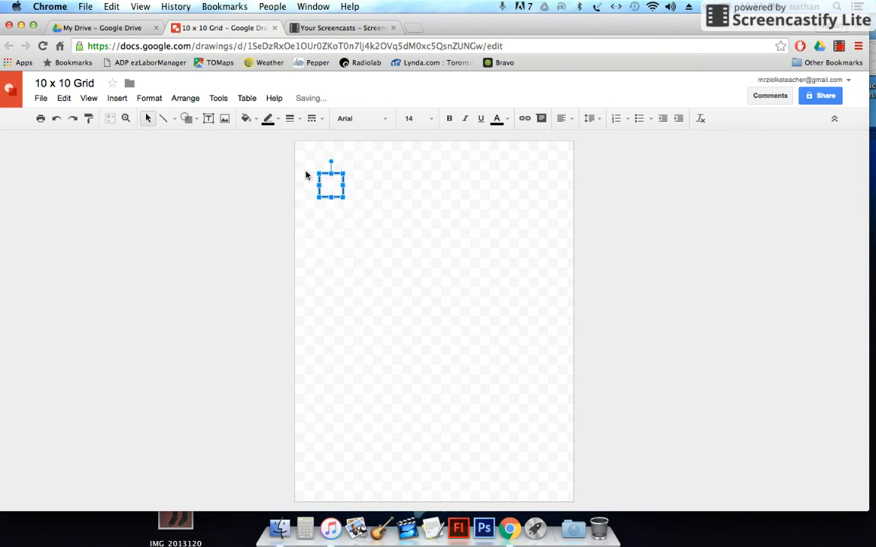
left_click(344, 221)
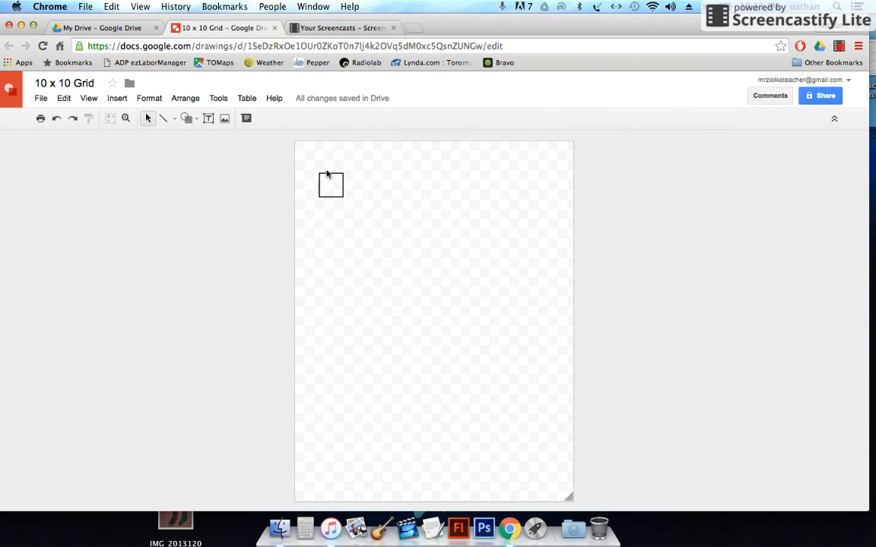
left_click_drag(308, 166, 352, 208)
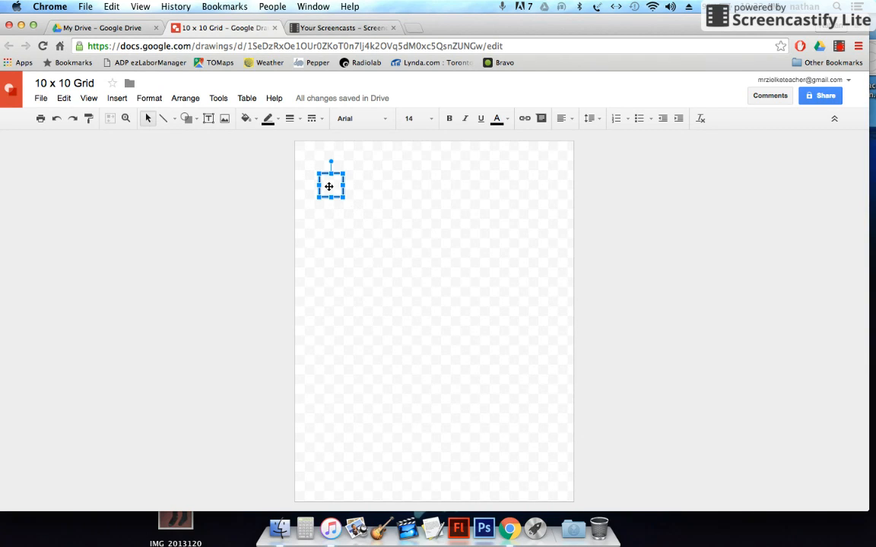
left_click(369, 231)
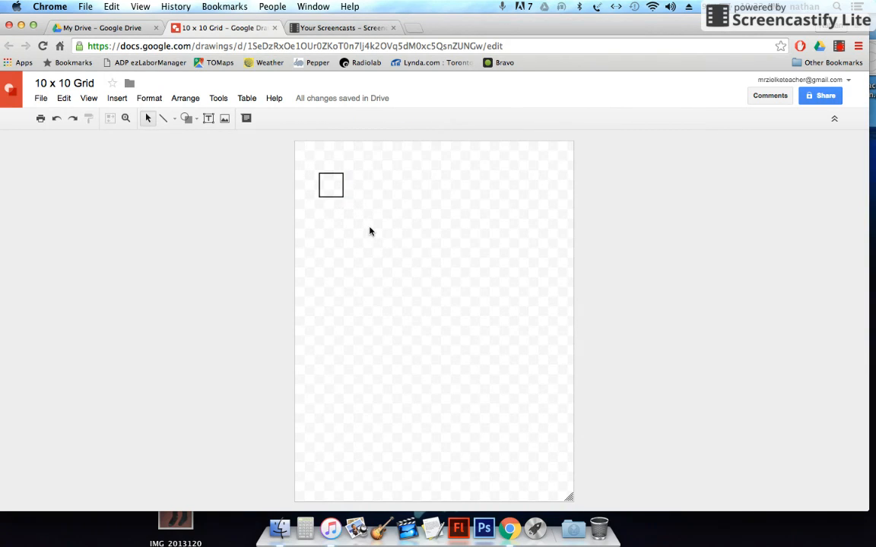
left_click(333, 196)
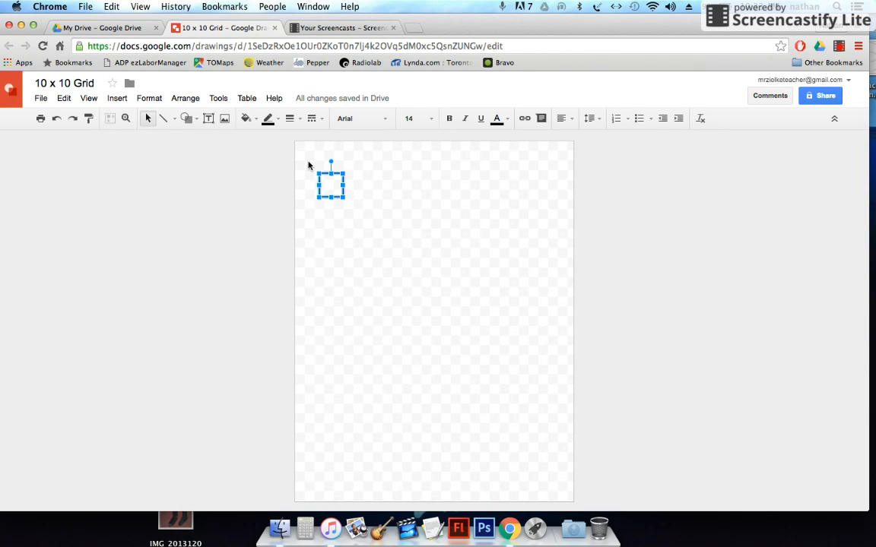
left_click(308, 165)
Step: Duplicate the square and align the copy flush against the right edge of the original
left_click_drag(310, 164, 352, 207)
key("ctrl+d")
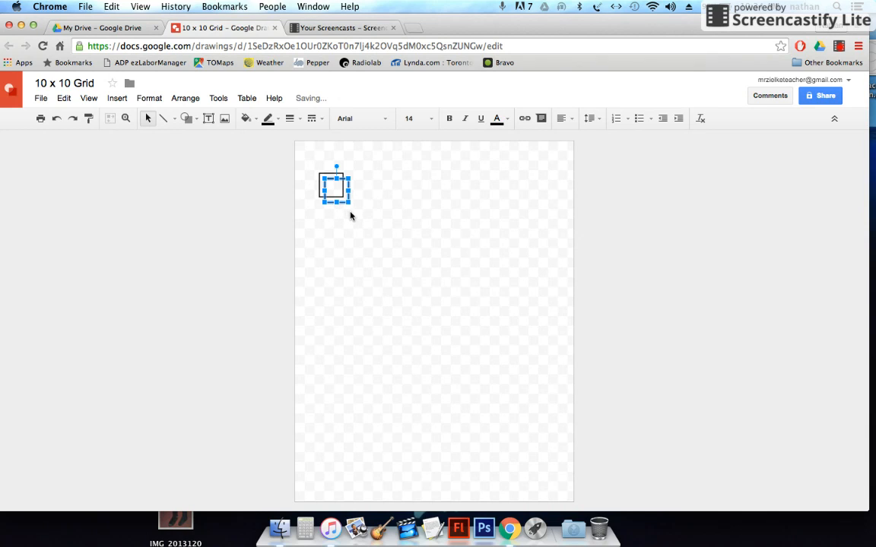
key("Up")
left_click_drag(340, 199, 372, 197)
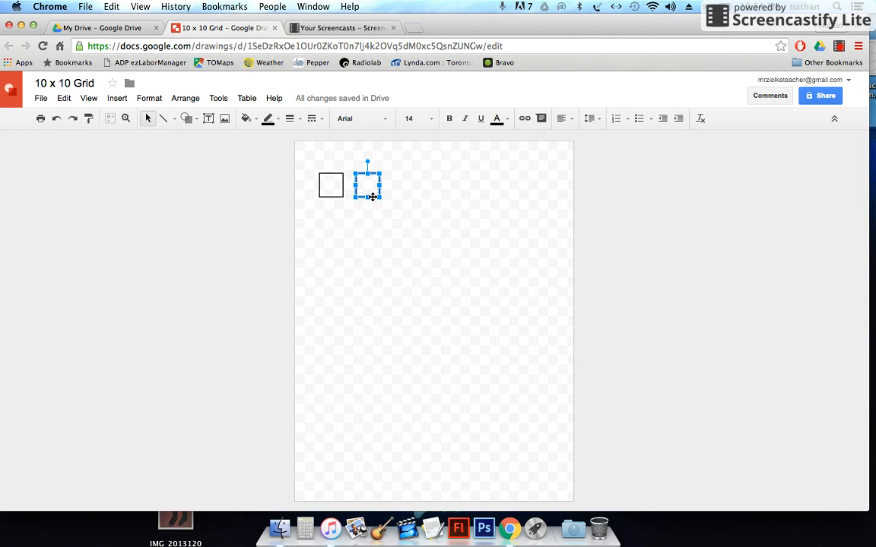
mouse_move(372, 190)
left_mouse_down()
mouse_move(379, 184)
mouse_move(380, 213)
mouse_move(379, 203)
mouse_move(363, 200)
left_mouse_up()
left_click_drag(362, 200, 362, 197)
left_click(379, 248)
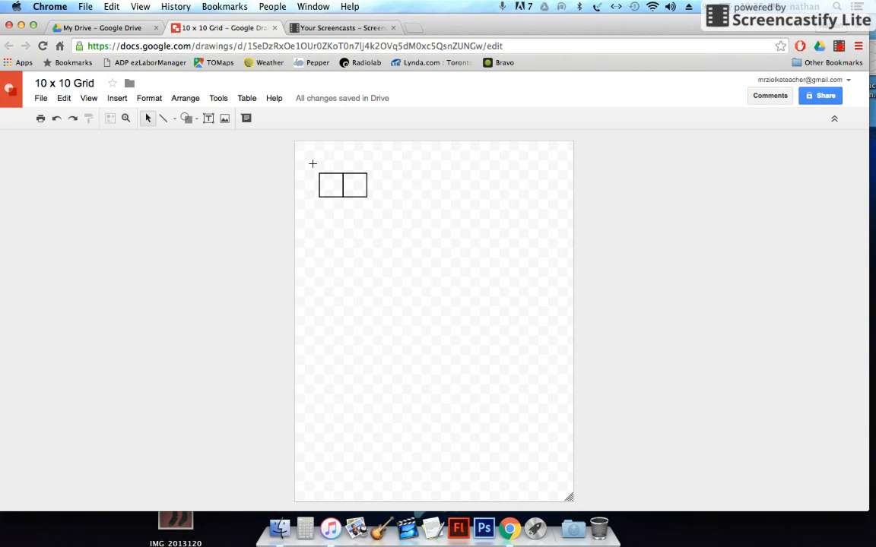
Step: Duplicate the pair of squares together and attach the copy to the pair's right edge to form a row of four
left_click_drag(313, 163, 373, 208)
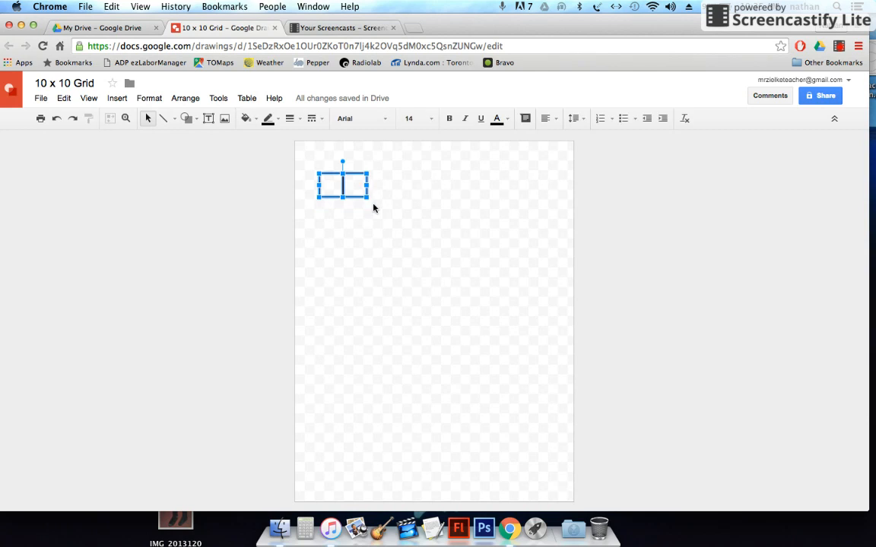
left_click(307, 164)
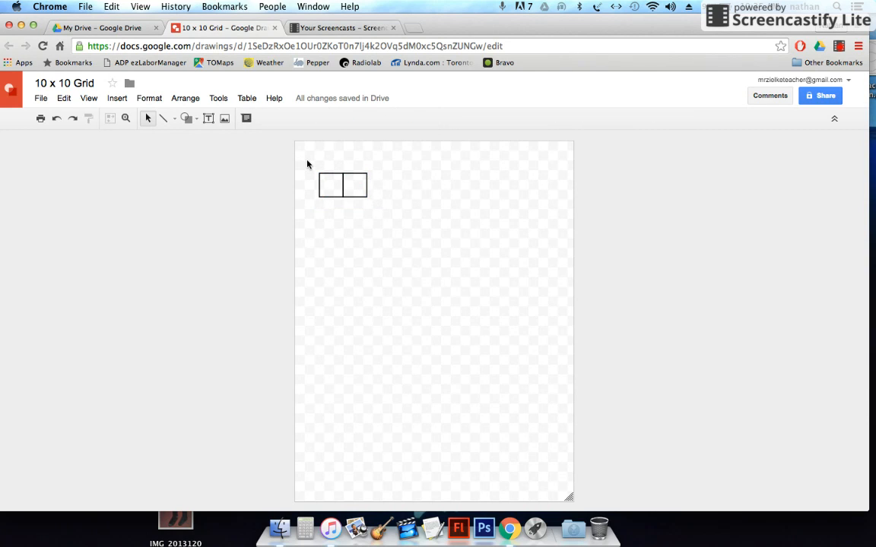
left_click_drag(309, 162, 375, 209)
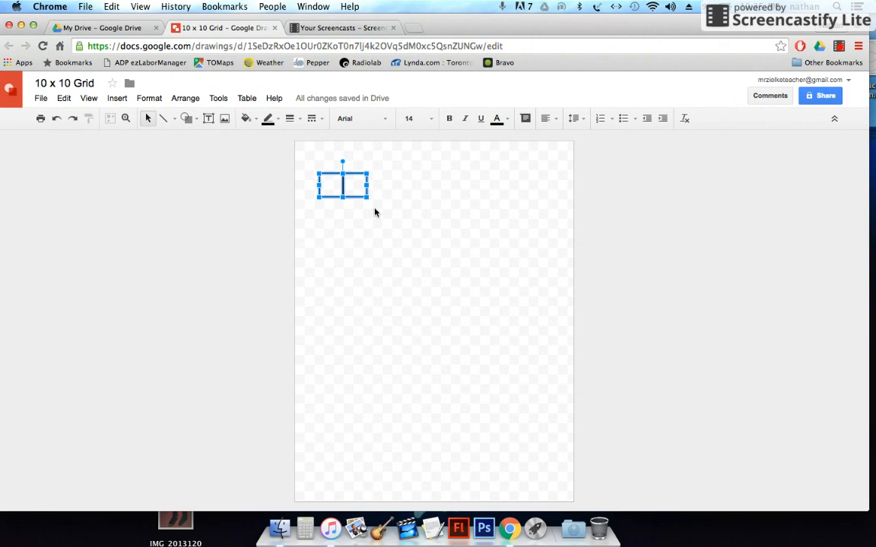
key("ctrl+d")
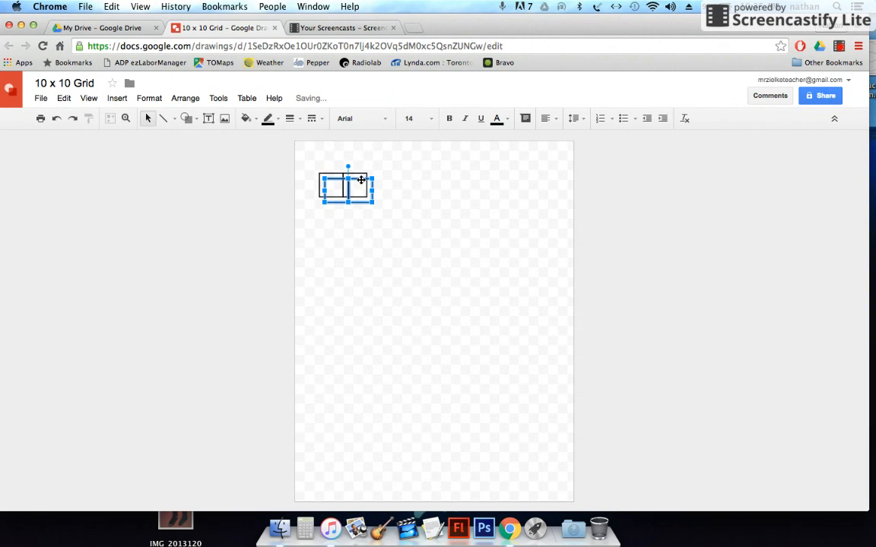
left_click_drag(362, 179, 405, 178)
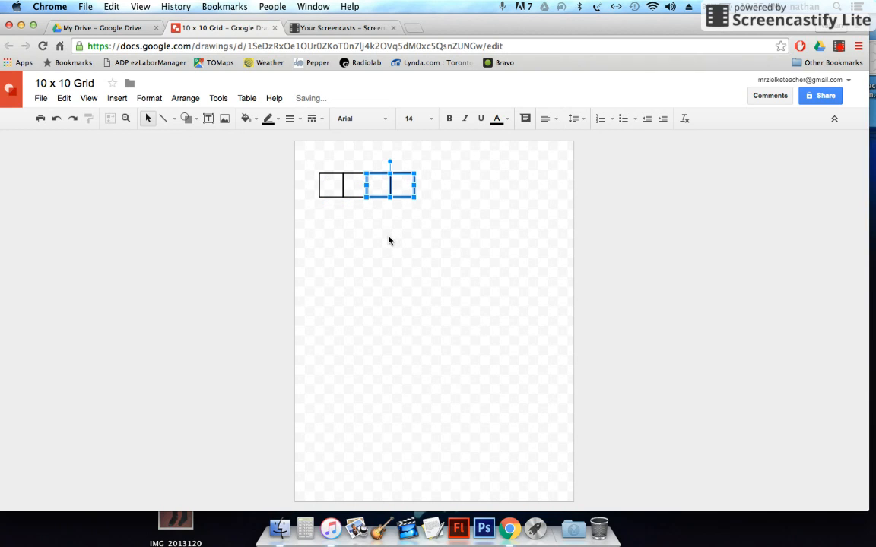
left_click(397, 253)
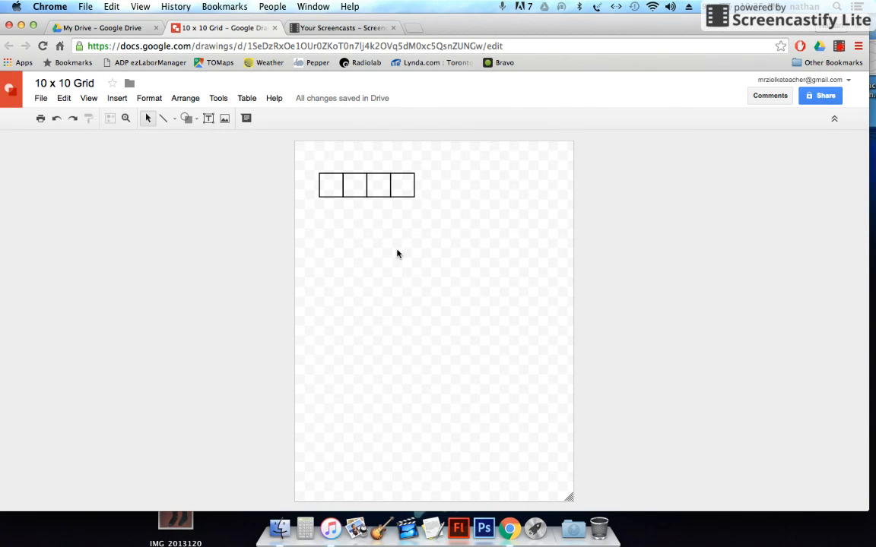
Step: Paste another pair of squares and attach it to the right end of the row, extending it to six squares
left_click(66, 102)
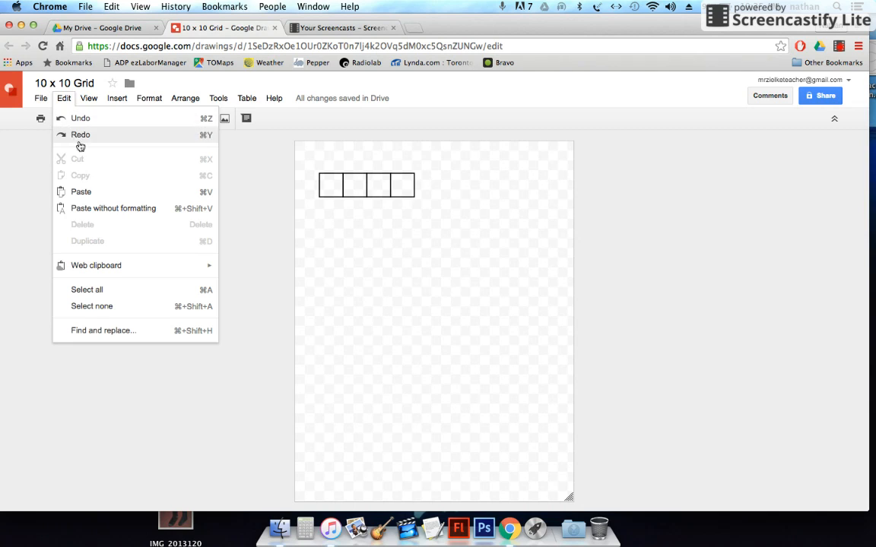
left_click(92, 194)
left_click_drag(363, 194, 452, 205)
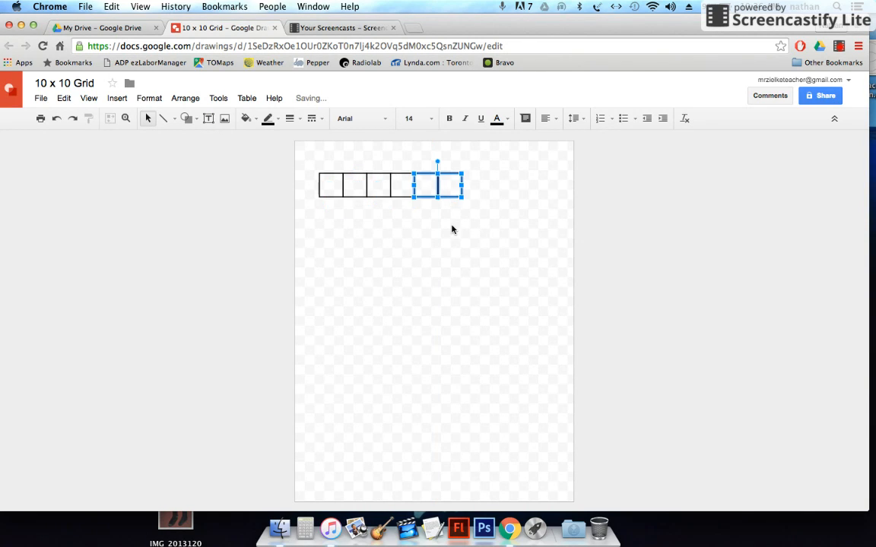
left_click(452, 229)
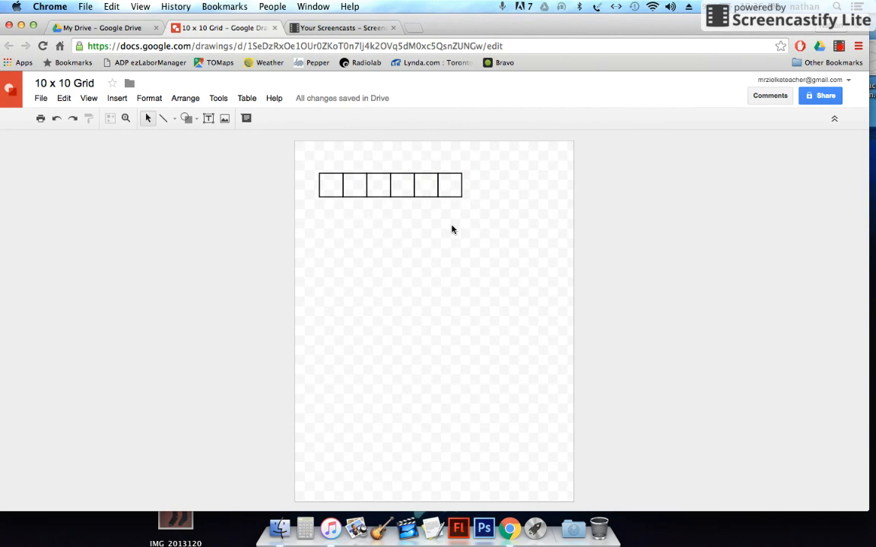
Step: Paste two more pairs of squares and attach each to the row's right end, extending it to ten squares
key("ctrl+v")
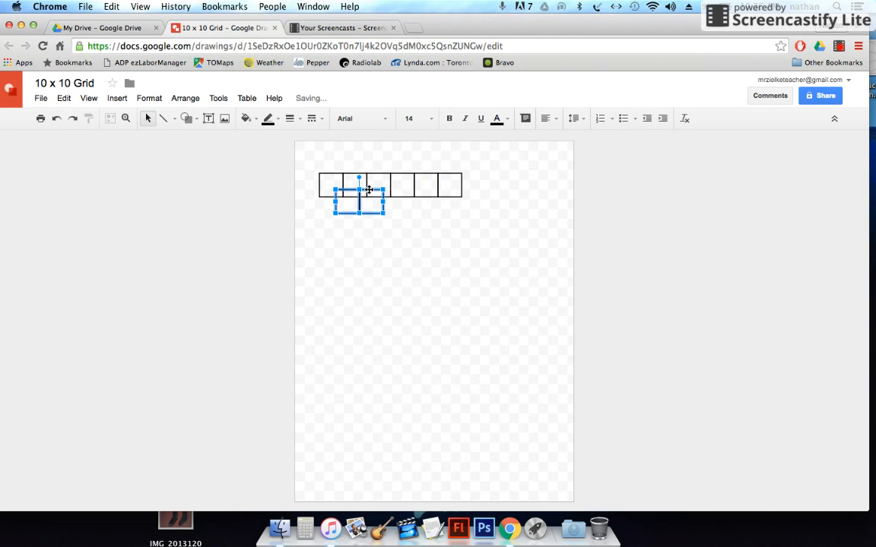
left_click_drag(369, 189, 496, 173)
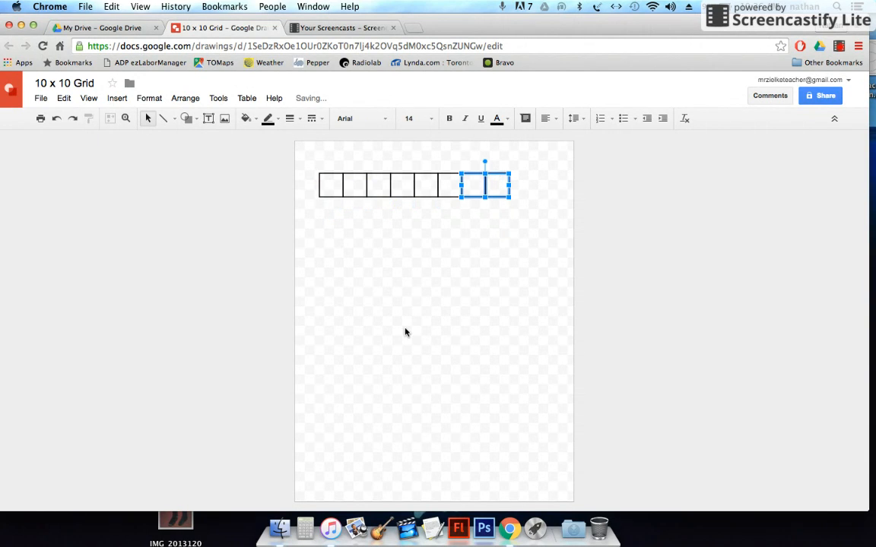
key("super+v")
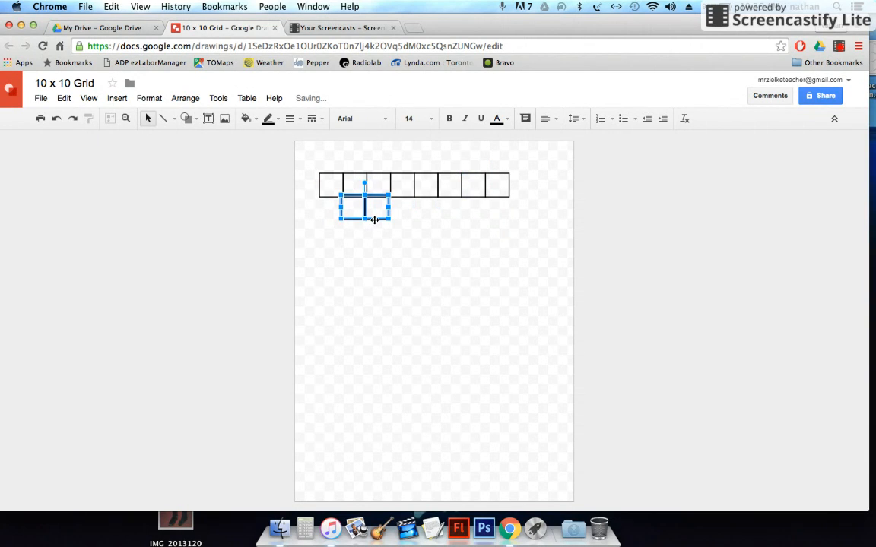
left_click_drag(372, 215, 544, 196)
left_click(507, 276)
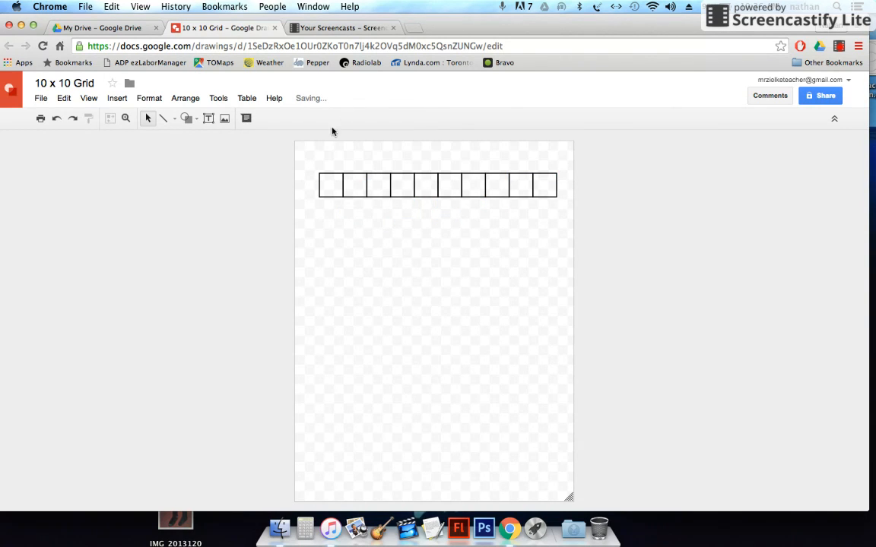
Step: Select the whole row of ten squares and center it horizontally on the page
left_click_drag(306, 161, 570, 213)
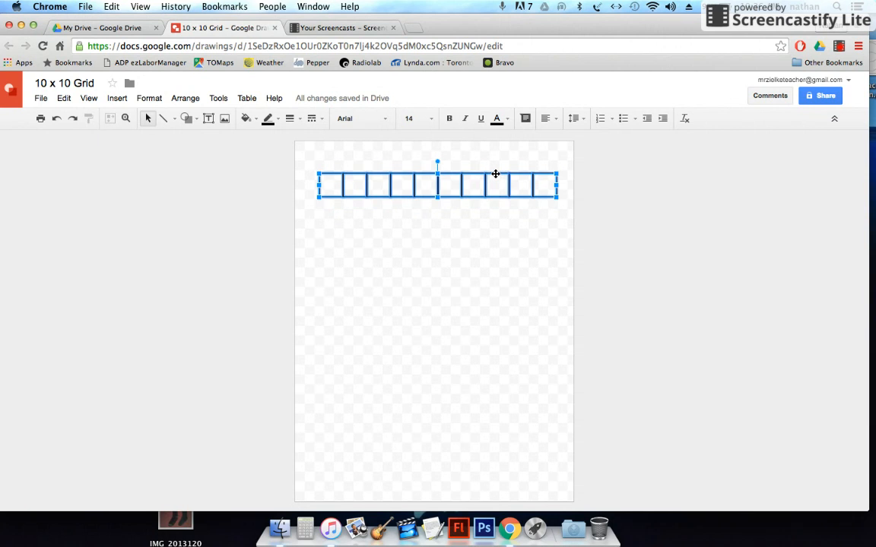
mouse_move(495, 174)
left_mouse_down()
mouse_move(473, 176)
mouse_move(490, 173)
left_mouse_up()
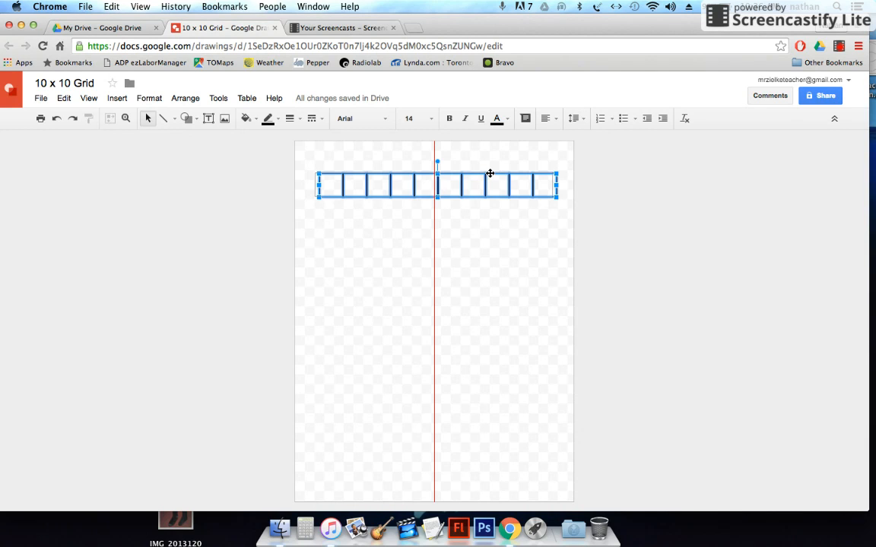
left_click_drag(491, 173, 490, 175)
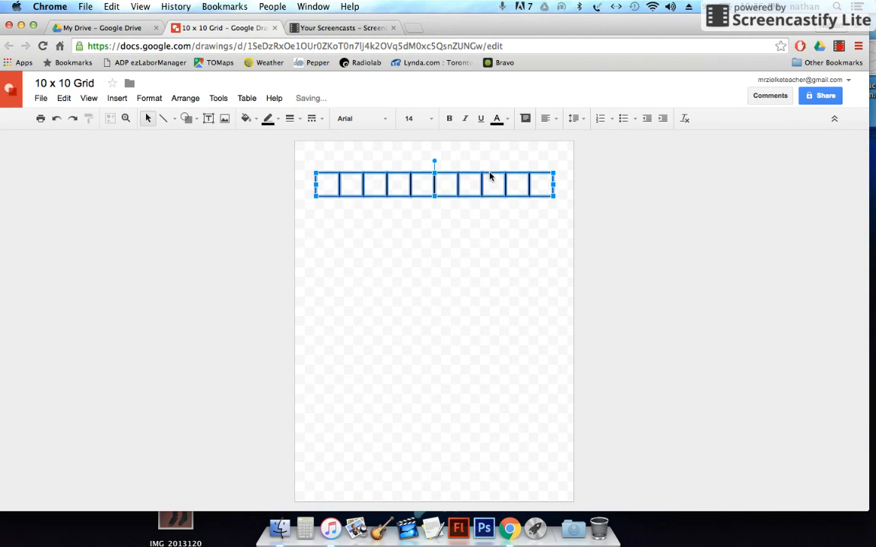
left_click(512, 238)
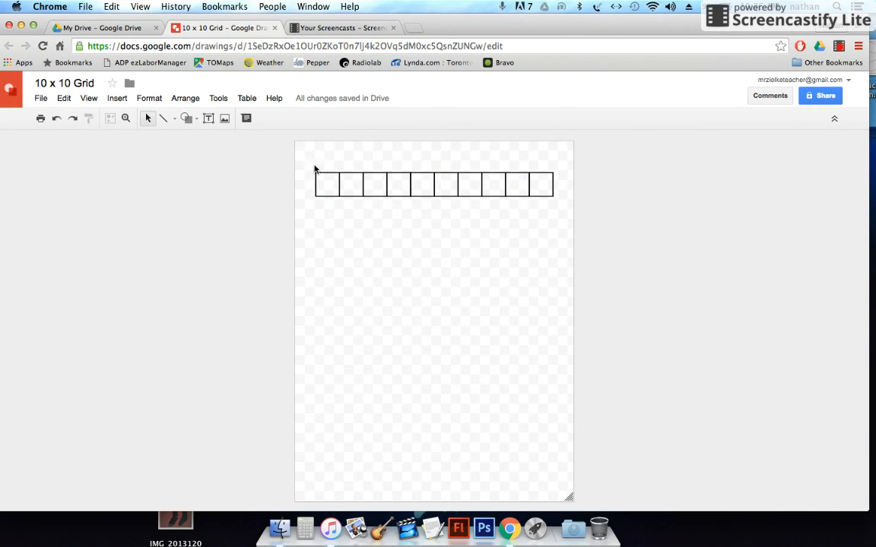
Step: Duplicate the entire row of ten squares and align the copy flush beneath it as the second row
left_click_drag(302, 164, 558, 184)
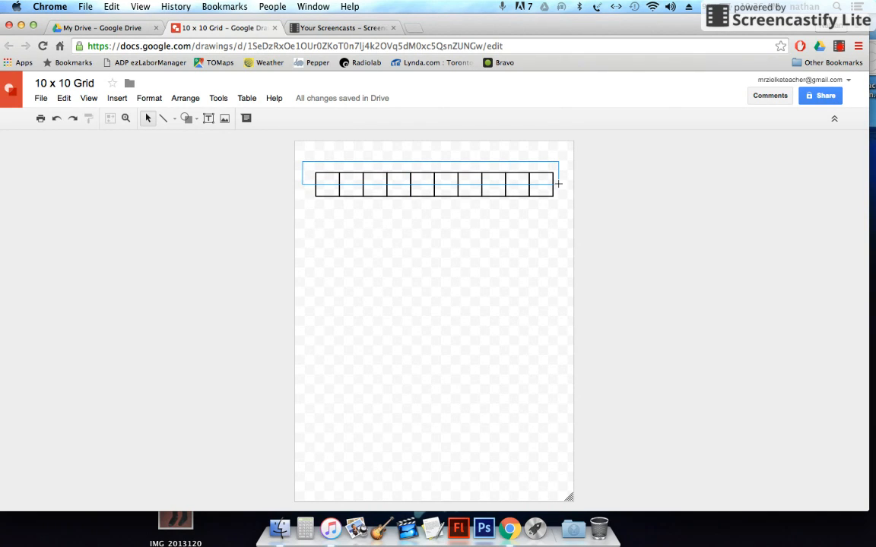
left_click_drag(558, 184, 558, 187)
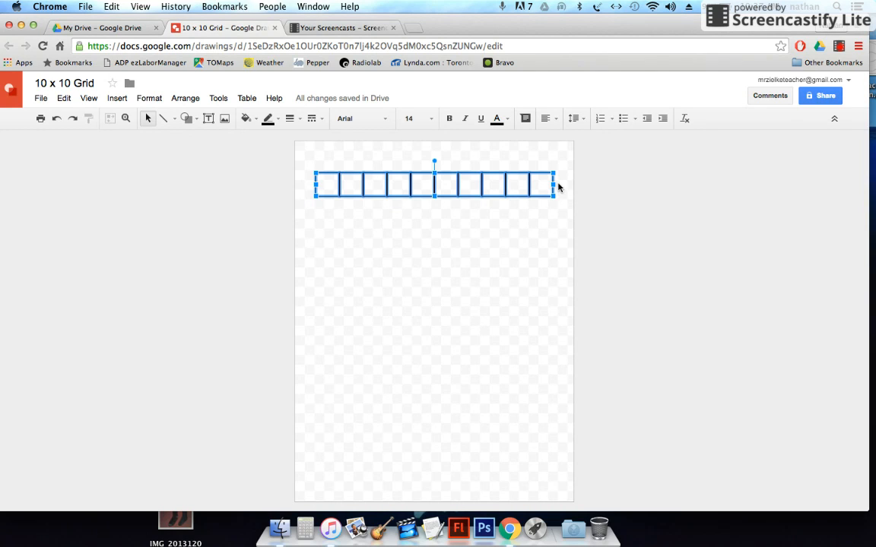
left_click_drag(302, 160, 566, 213)
key("super+d")
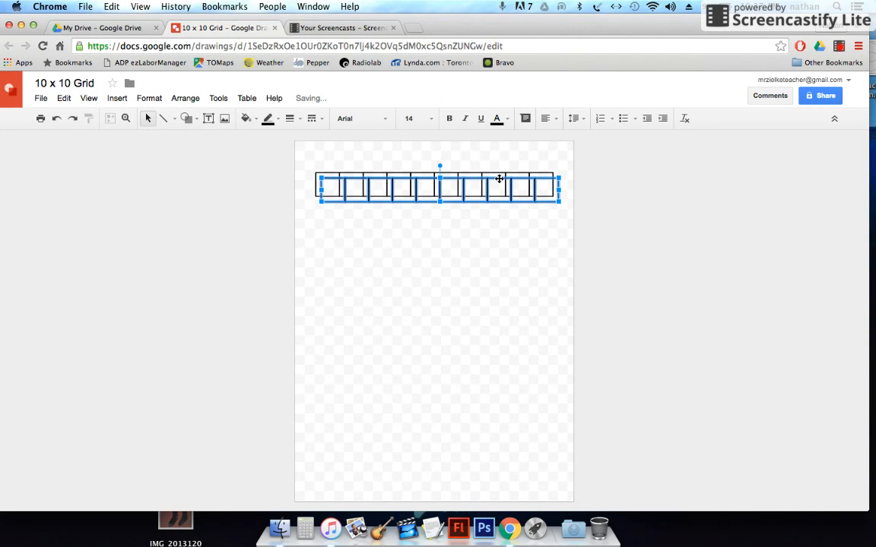
left_click_drag(499, 178, 494, 196)
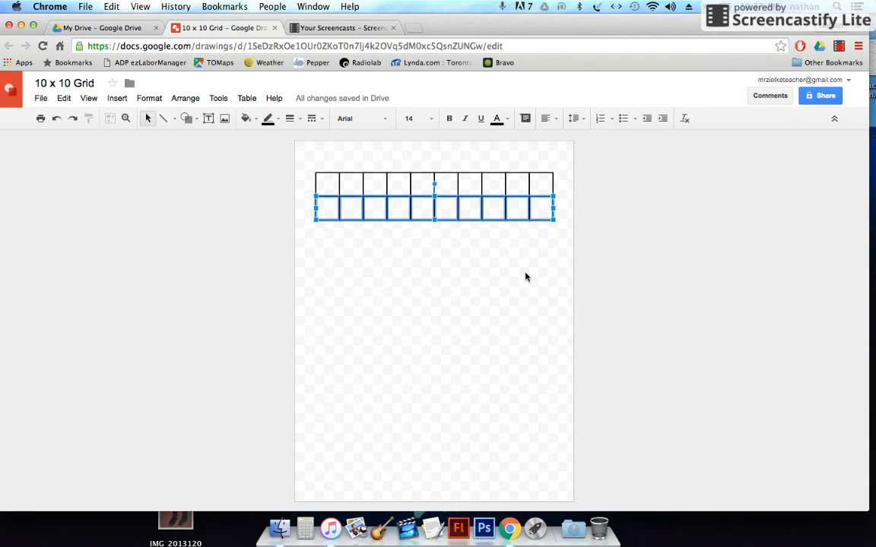
Step: Add further copies of the row flush beneath the second one, extending the grid to five rows
key("ctrl+d")
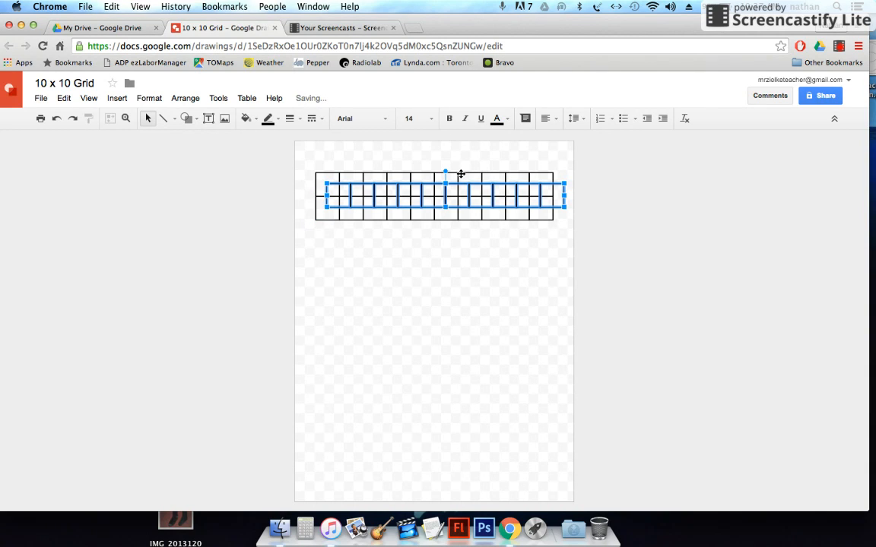
left_click_drag(455, 183, 445, 221)
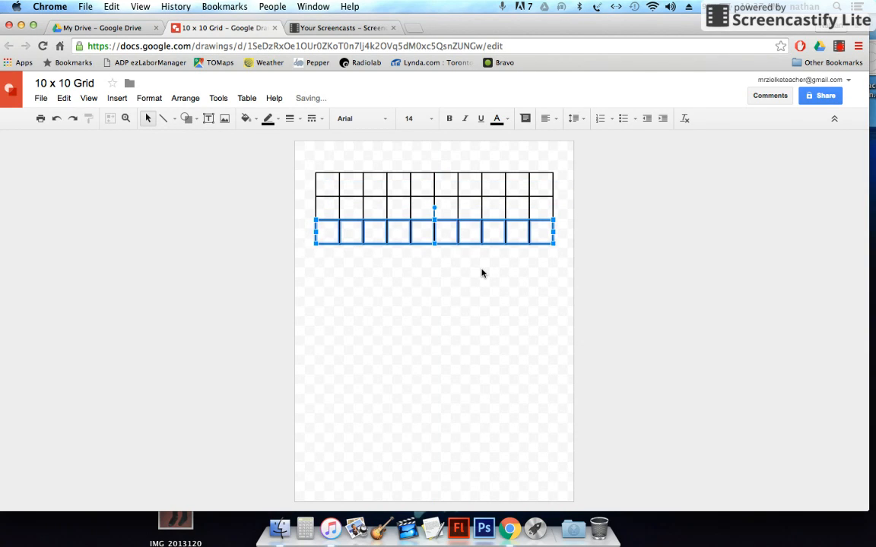
left_click(522, 264)
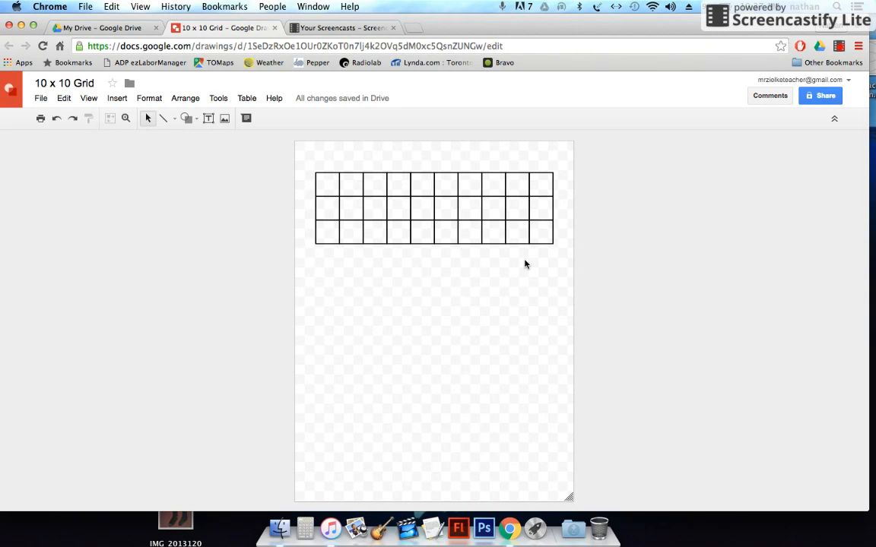
key("super+v")
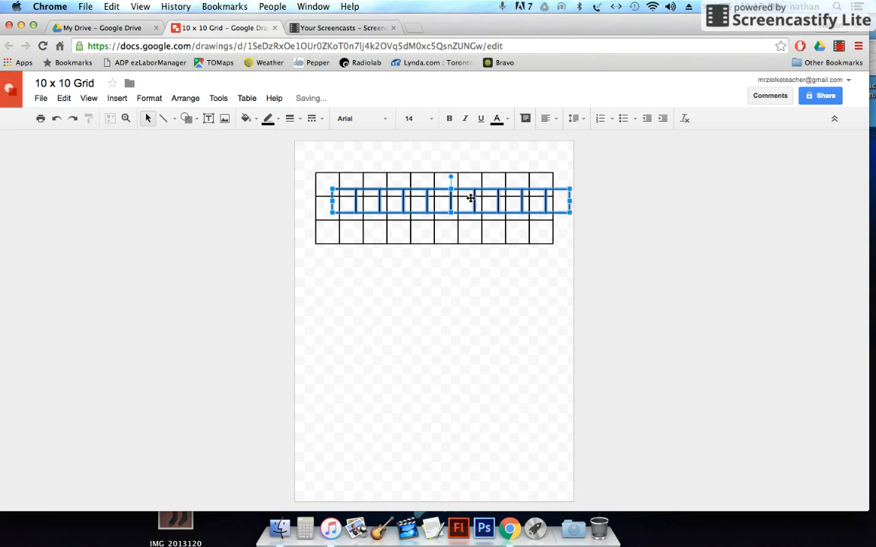
left_click_drag(465, 193, 446, 267)
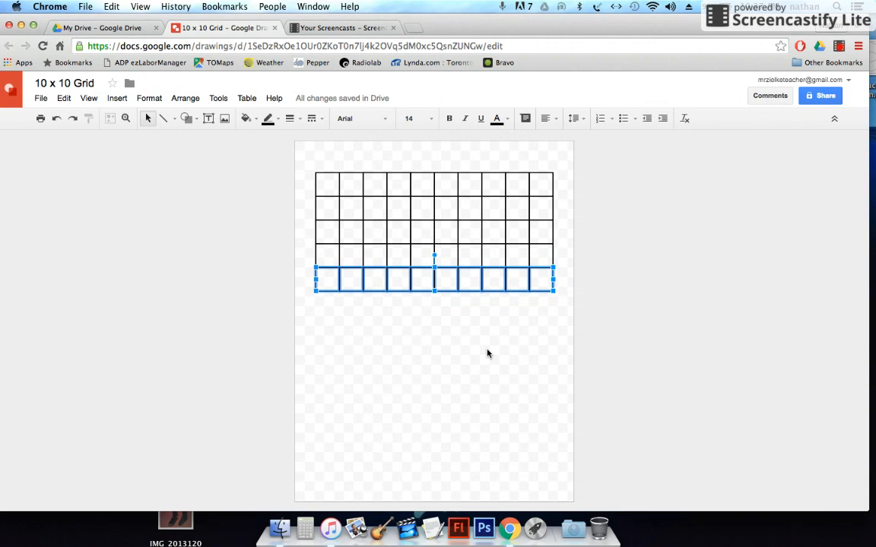
Step: Add two more copies of the row beneath the fifth one, extending the grid to seven rows
key("ctrl+z")
left_click_drag(498, 248, 472, 292)
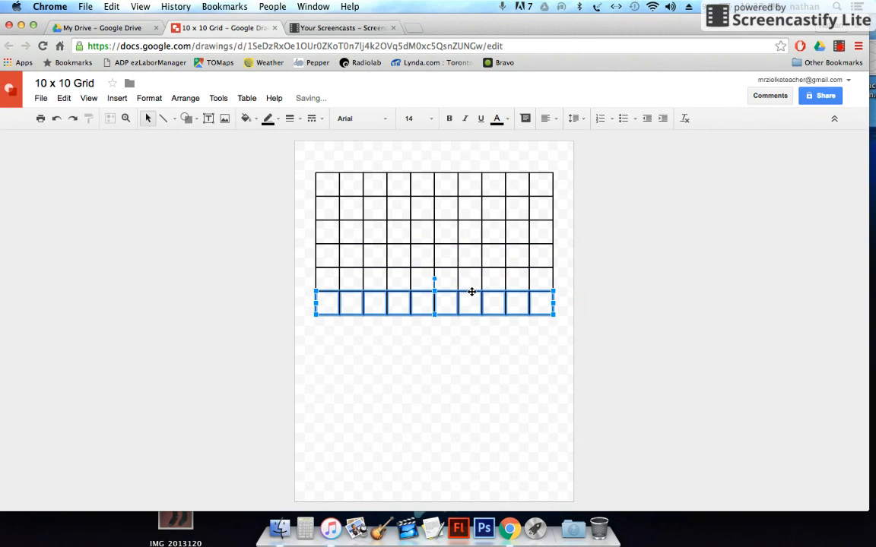
key("ctrl+z")
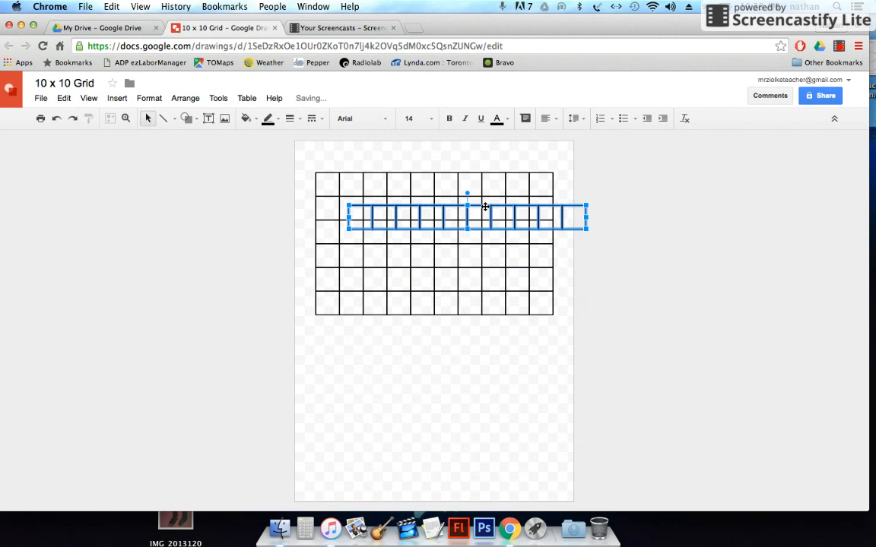
left_click_drag(485, 211, 448, 315)
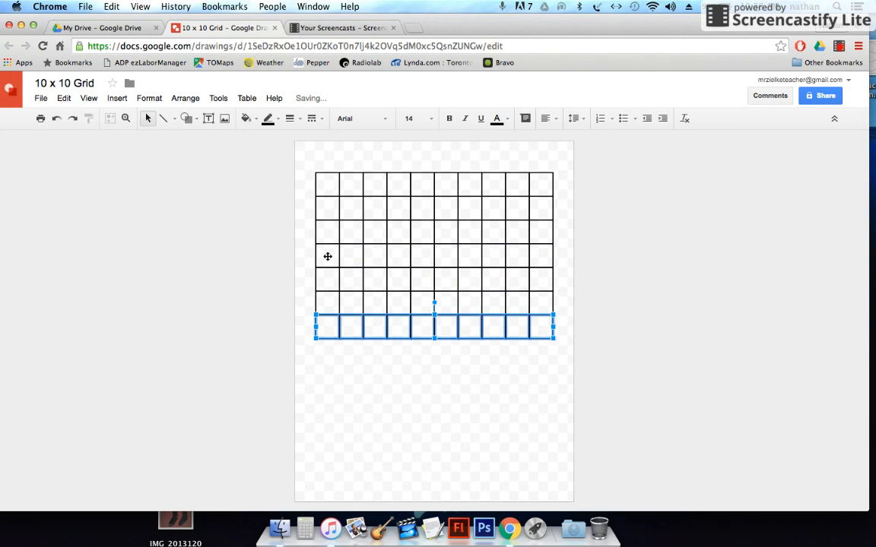
Step: Paste three more copies of the row and attach them at the grid's lower edge, completing ten rows
key("ctrl+v")
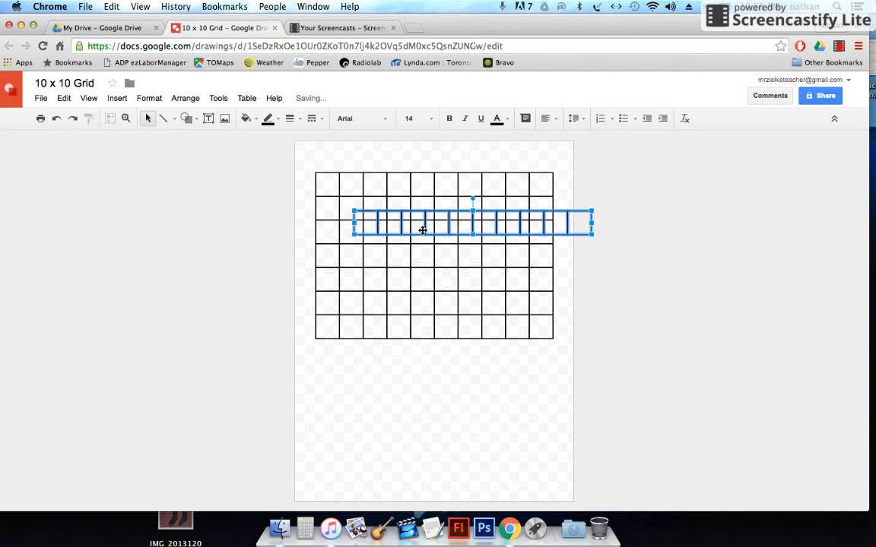
left_click_drag(411, 211, 372, 344)
key("ctrl+v")
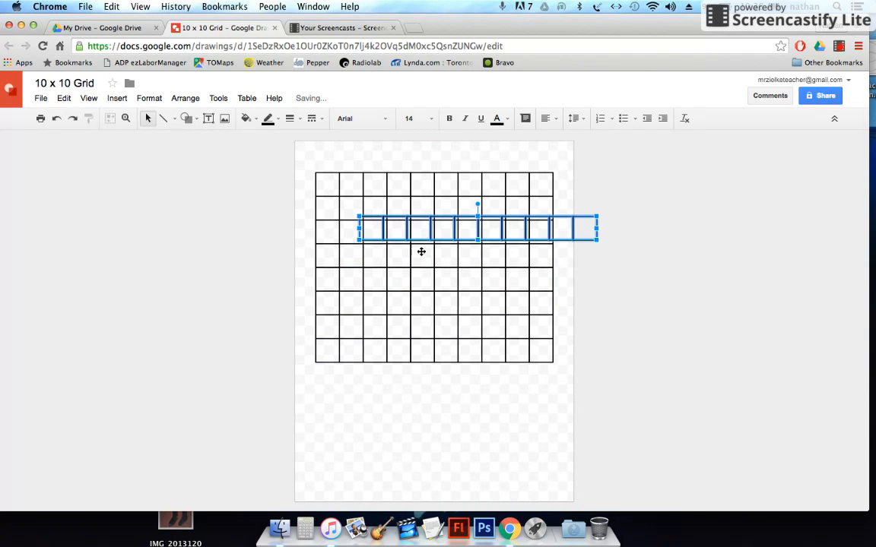
left_click_drag(422, 216, 379, 367)
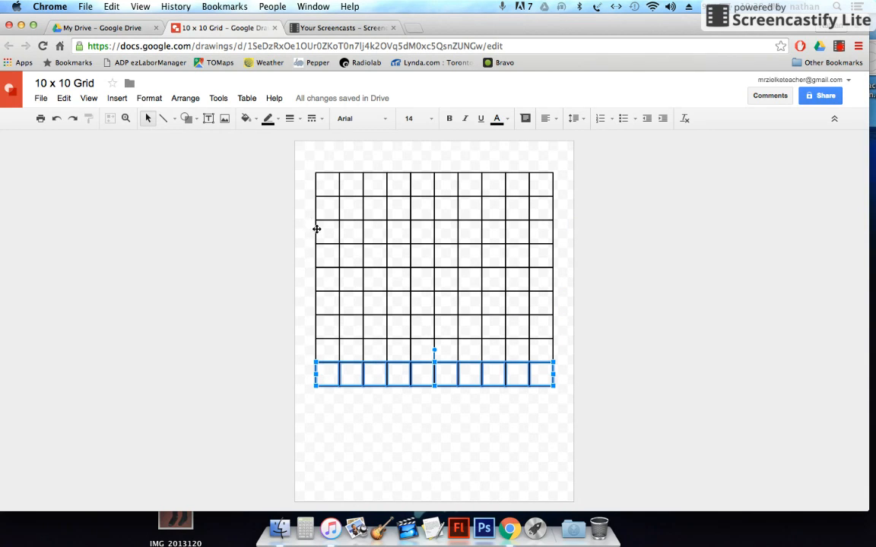
left_click_drag(376, 358, 409, 393)
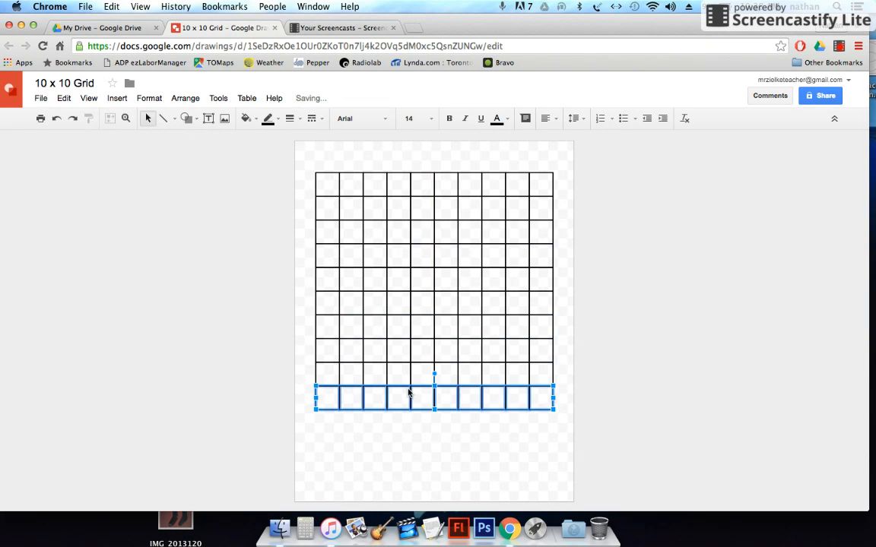
left_click(544, 437)
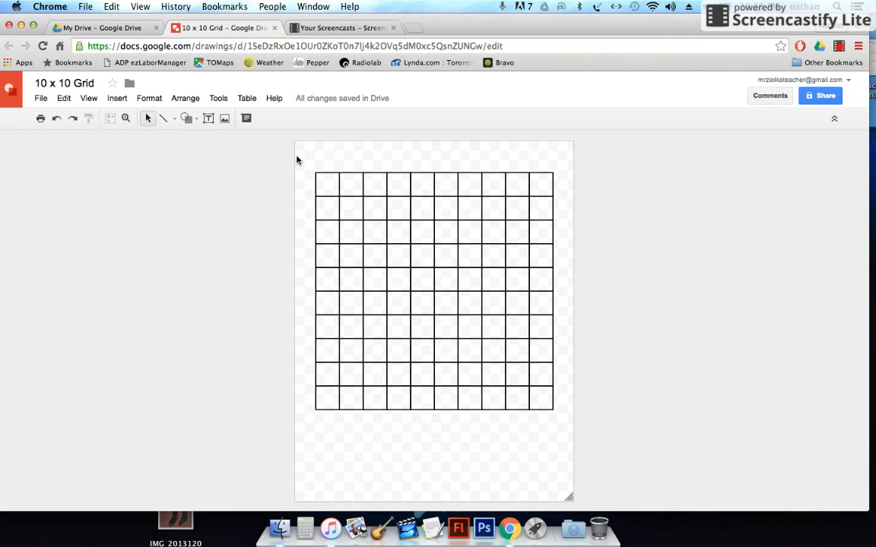
left_click(187, 123)
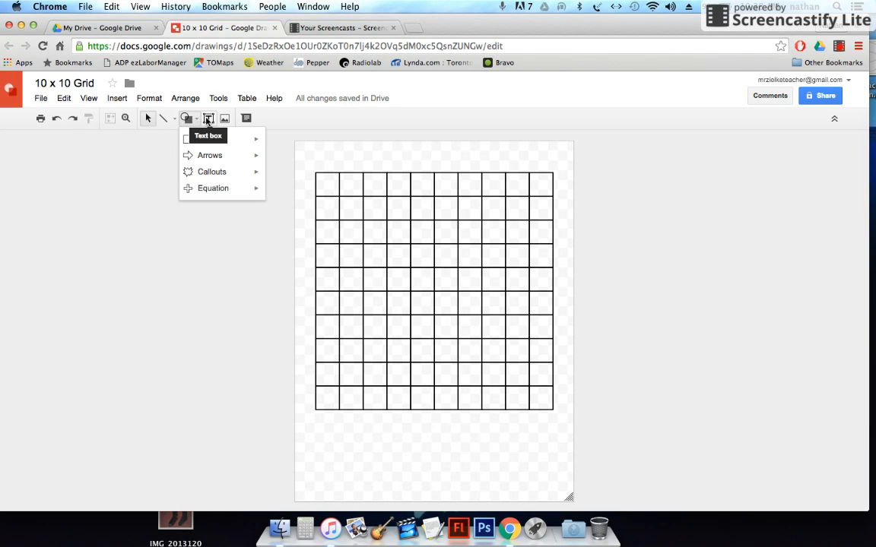
left_click(208, 120)
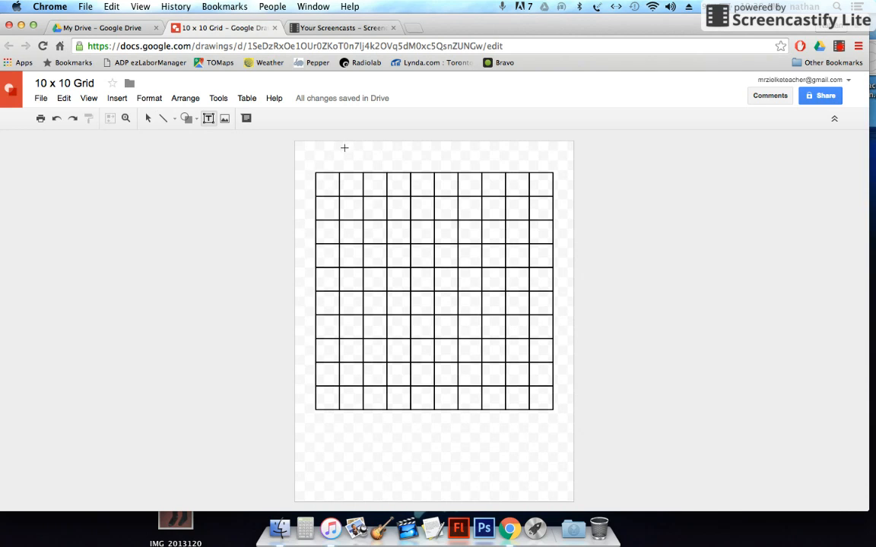
key("Escape")
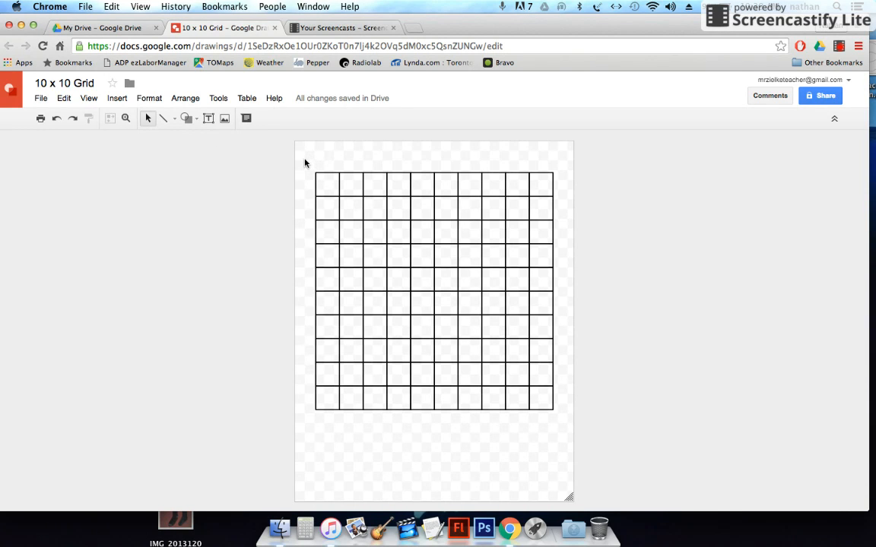
Step: Select the entire grid, enlarge it slightly while keeping its proportions, and center it horizontally on the page
left_click_drag(305, 163, 563, 419)
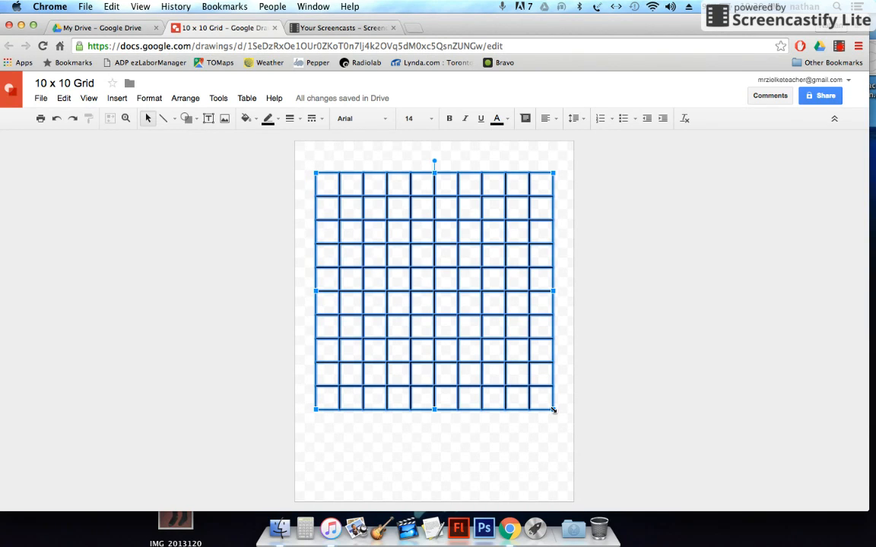
mouse_move(552, 410)
left_mouse_down()
mouse_move(463, 336)
mouse_move(453, 309)
mouse_move(538, 365)
mouse_move(559, 393)
left_mouse_up()
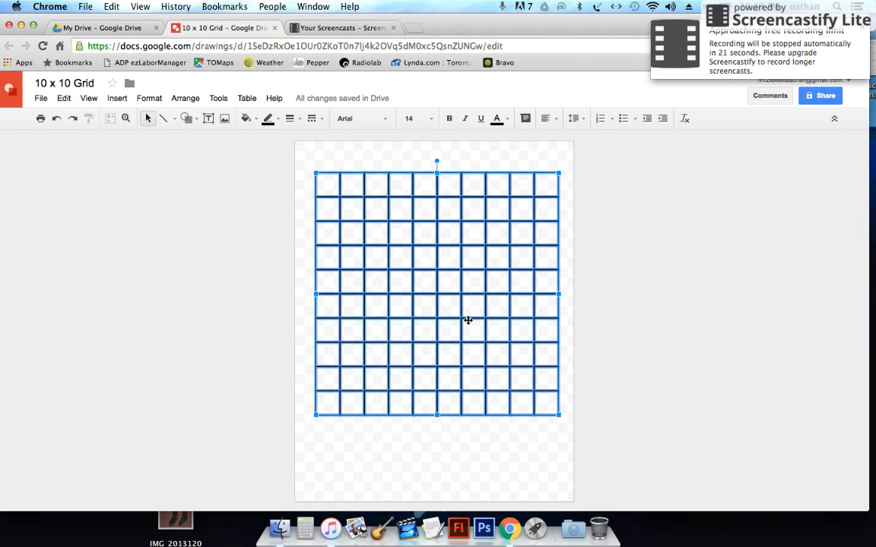
left_click_drag(452, 173, 445, 175)
left_click(466, 157)
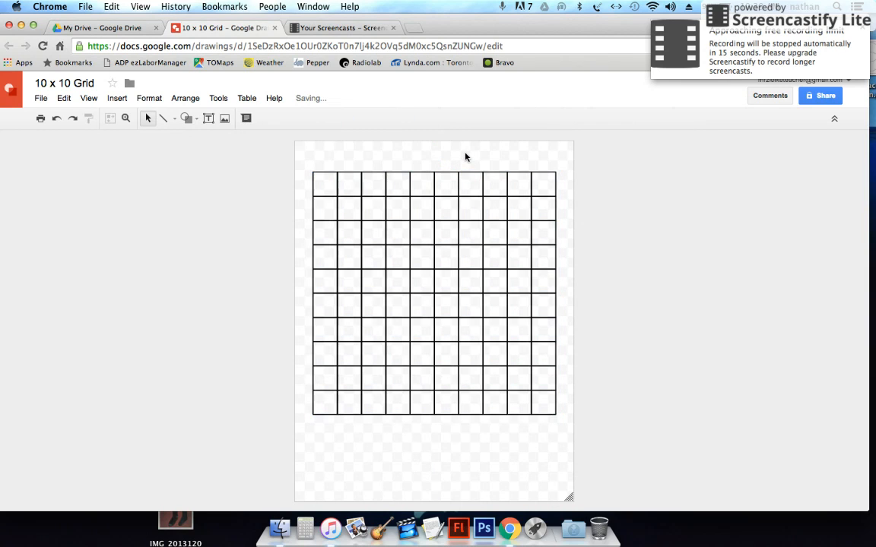